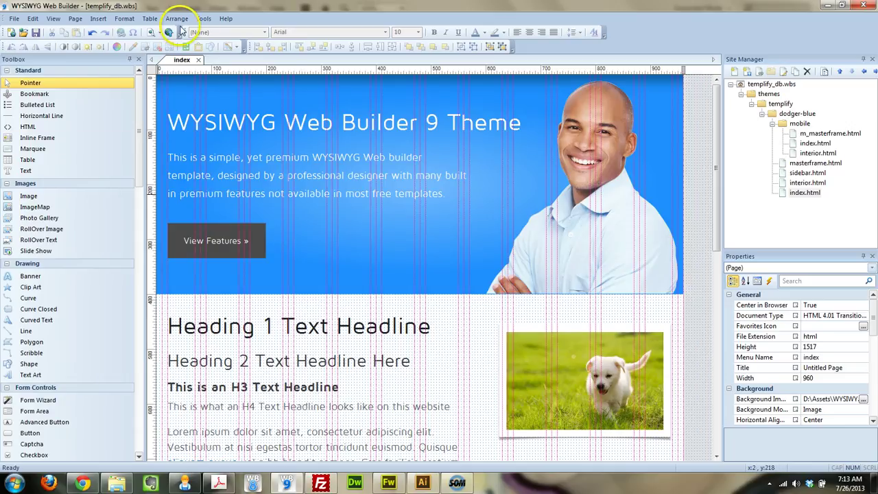
# Step: Open the Replace property values dialog from the Tools menu, then dismiss it unchanged
pyautogui.click(201, 19)
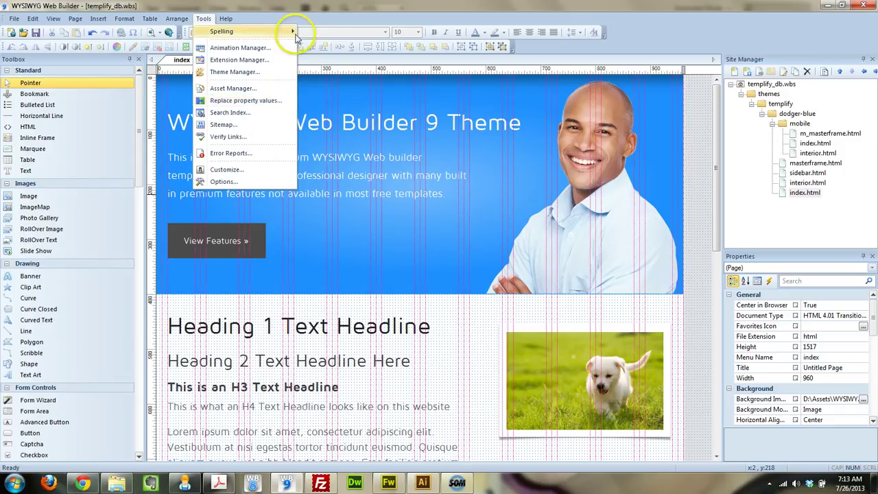
pyautogui.click(315, 14)
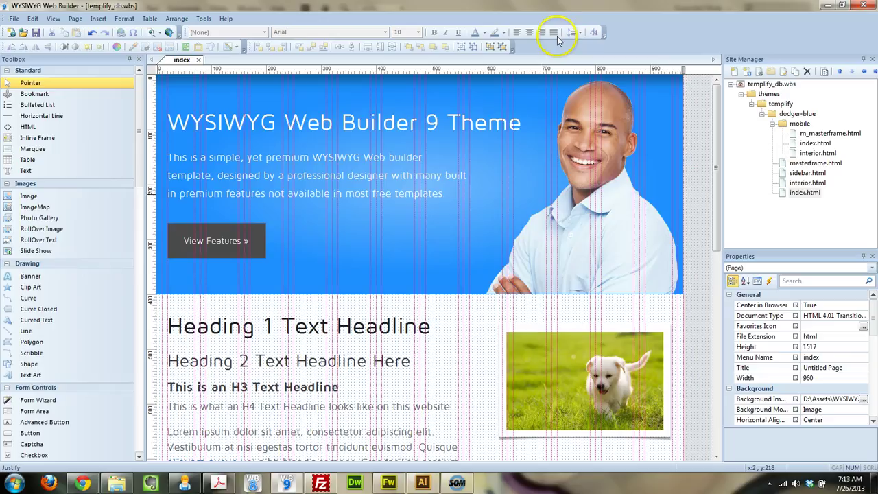
pyautogui.click(203, 19)
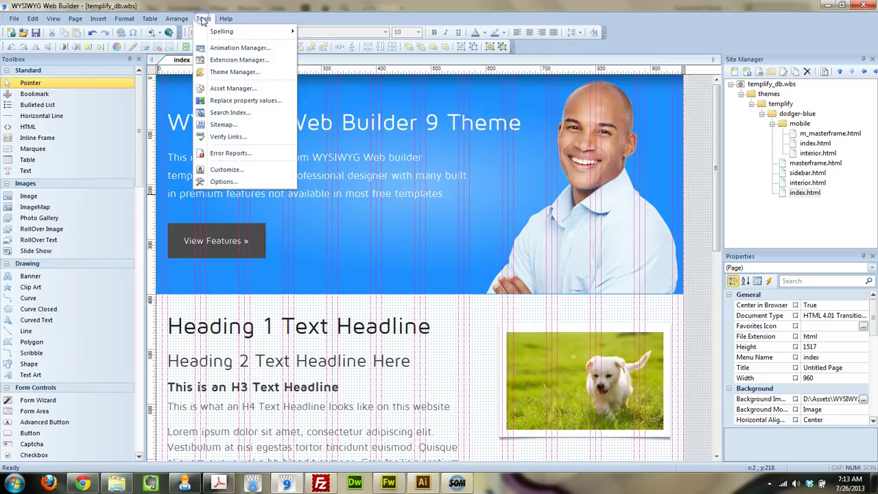
pyautogui.click(255, 102)
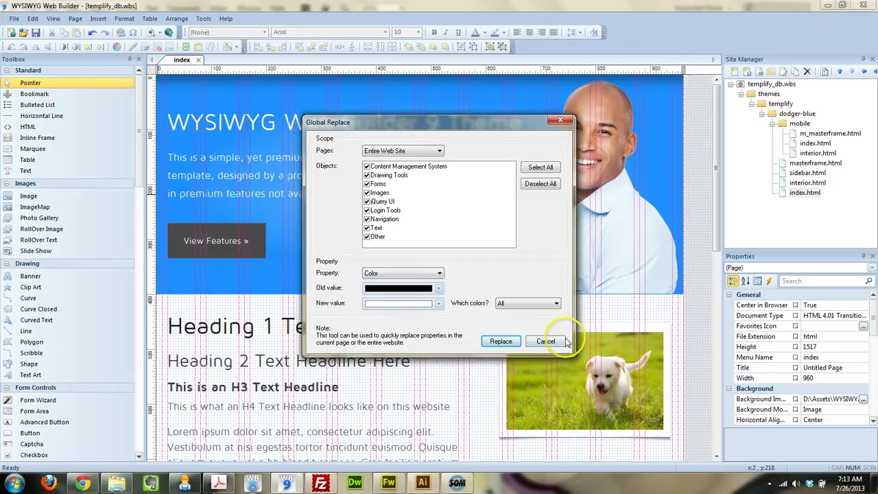
pyautogui.click(561, 341)
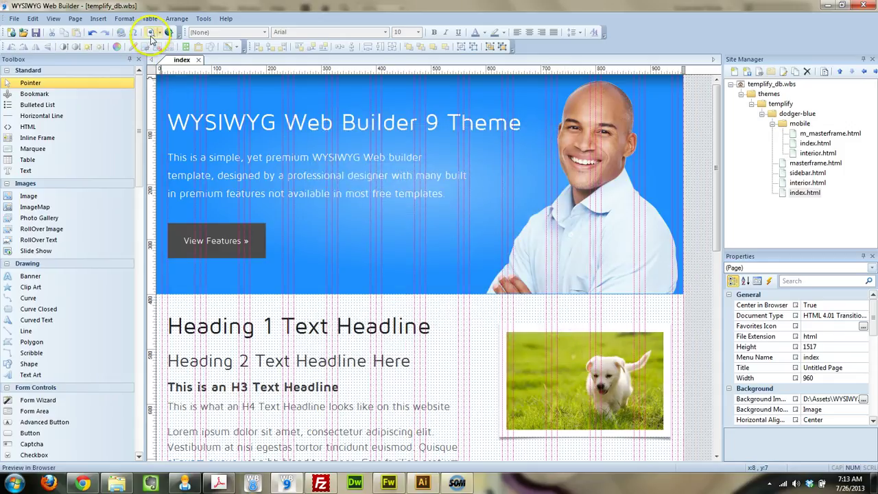
# Step: Preview the blue site in Firefox, open the About page and scroll through it
pyautogui.click(150, 34)
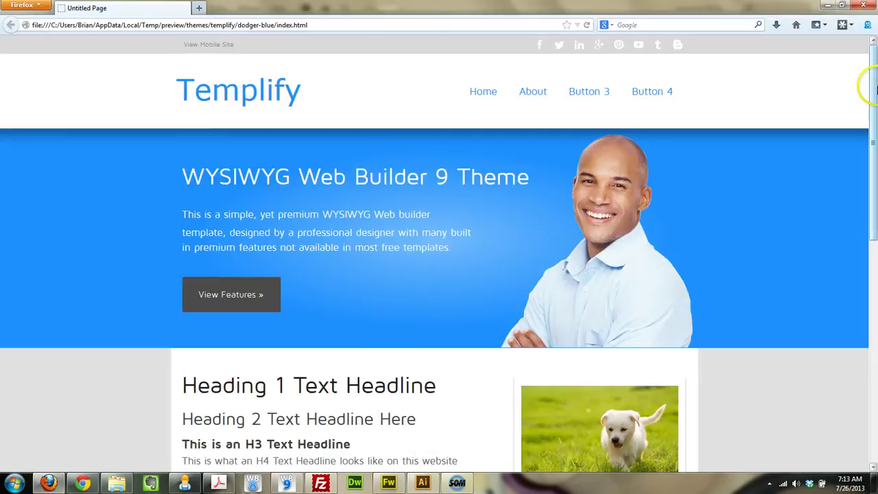
pyautogui.moveTo(874, 90); pyautogui.dragTo(874, 55)
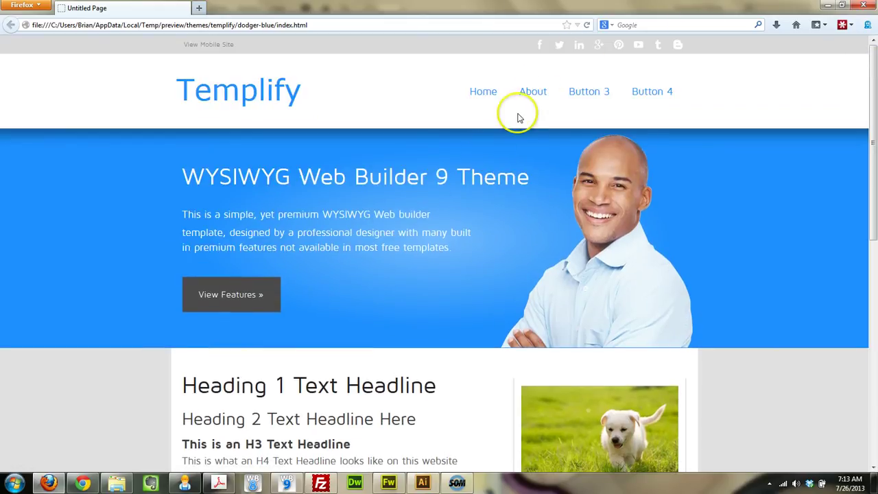
pyautogui.click(531, 92)
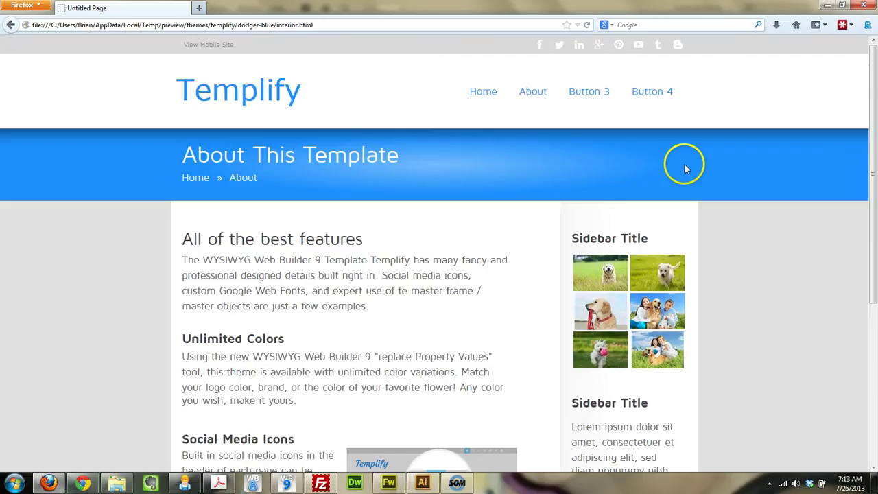
pyautogui.moveTo(868, 125); pyautogui.dragTo(873, 183)
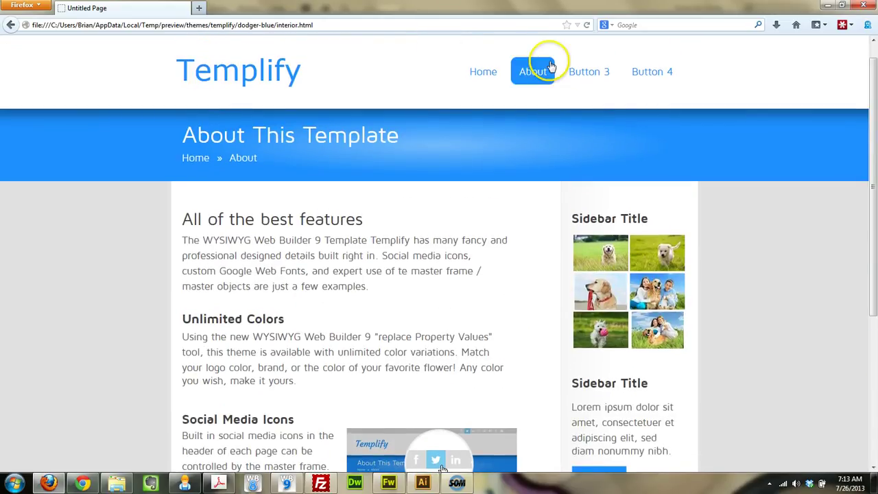
pyautogui.scroll(1, 868, 107)
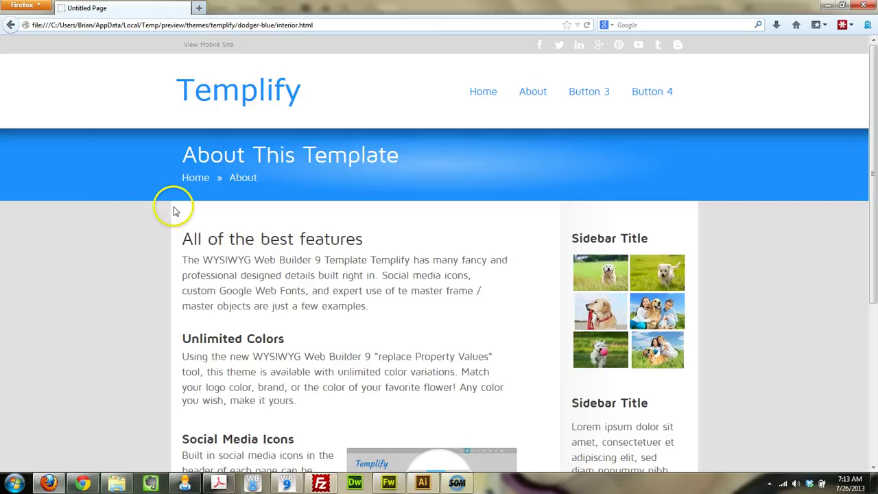
pyautogui.scroll(-2, 258, 464)
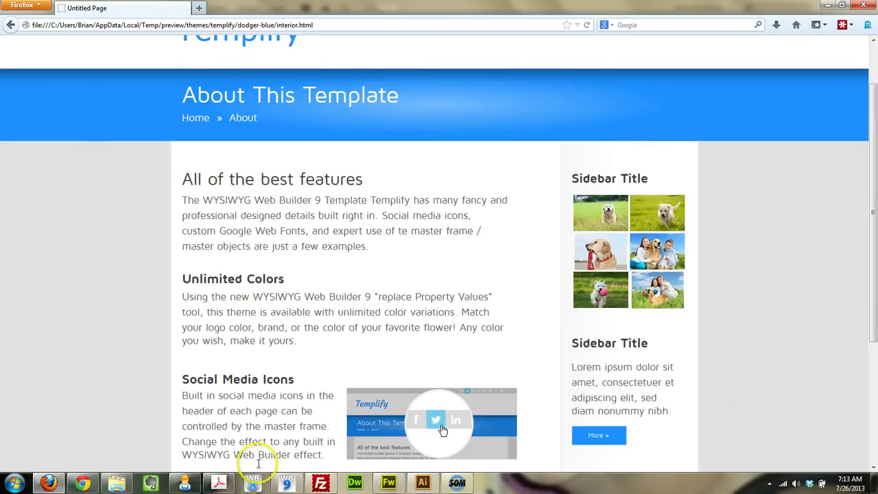
pyautogui.scroll(2, 313, 439)
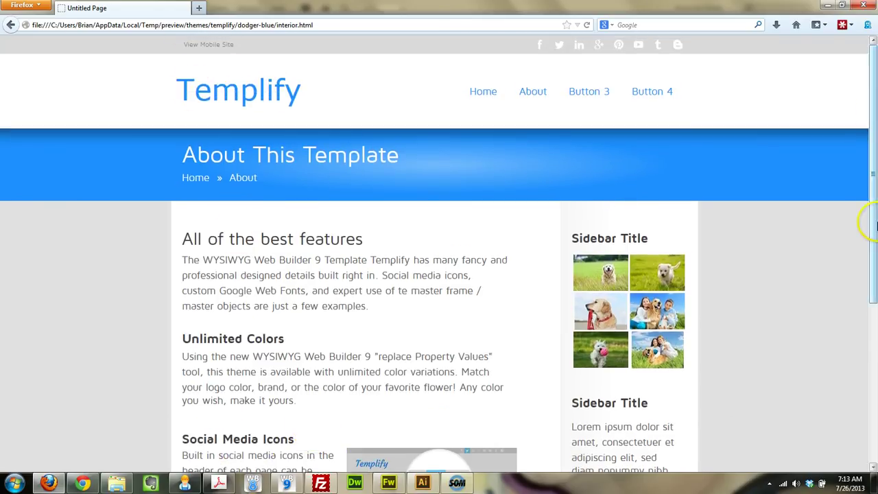
pyautogui.moveTo(872, 226); pyautogui.dragTo(873, 387)
pyautogui.click(873, 187)
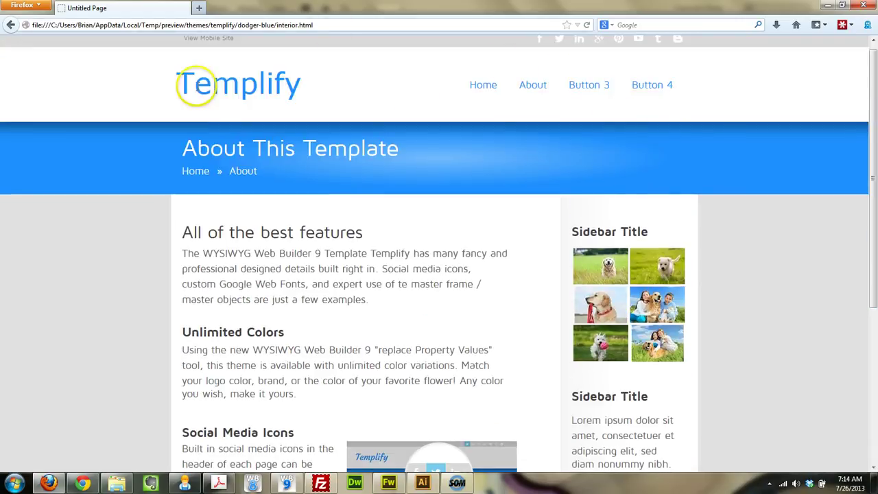
# Step: Back in Web Builder, open Tools > Replace property values with Entire Web Site and Color kept
pyautogui.click(286, 483)
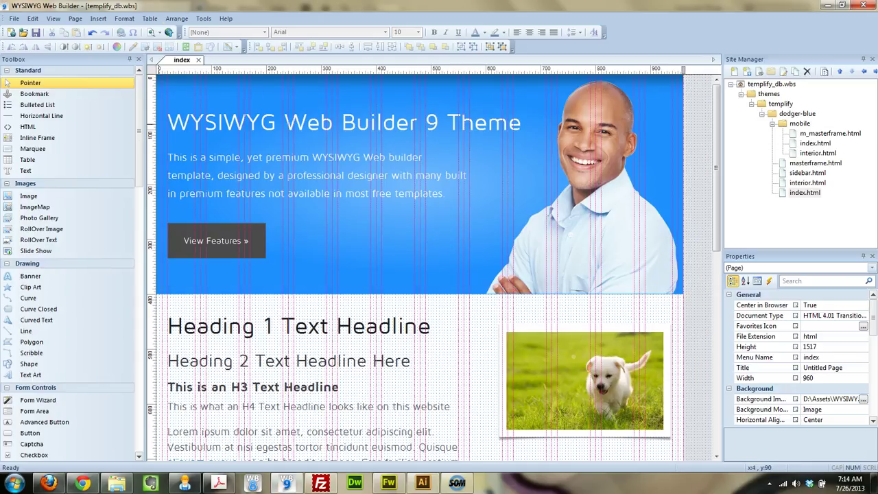
pyautogui.click(176, 18)
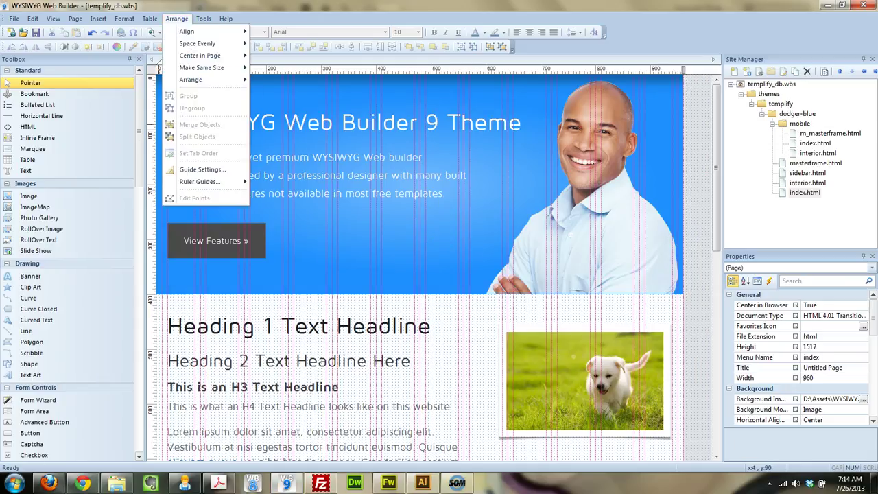
pyautogui.moveTo(203, 19)
pyautogui.click(212, 101)
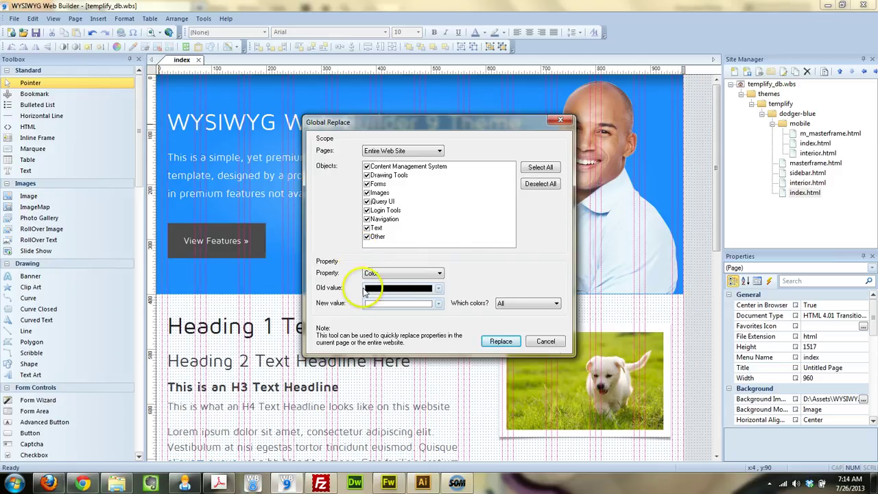
pyautogui.click(404, 150)
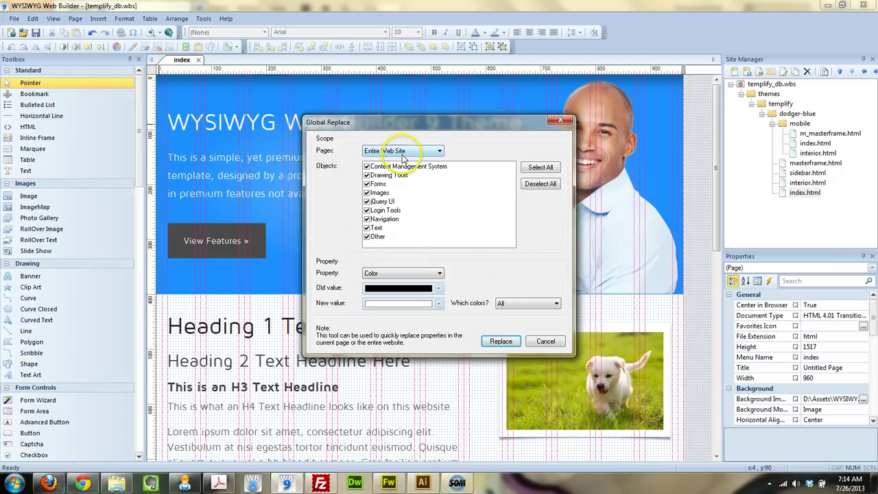
# Step: Set the Old value colour to #1E90FF by eyedropper-sampling the blue page banner
pyautogui.click(406, 289)
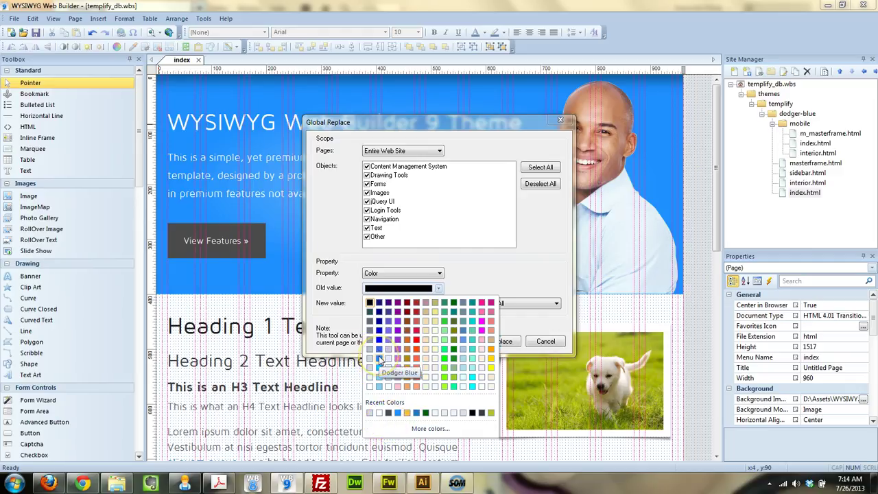
pyautogui.click(441, 429)
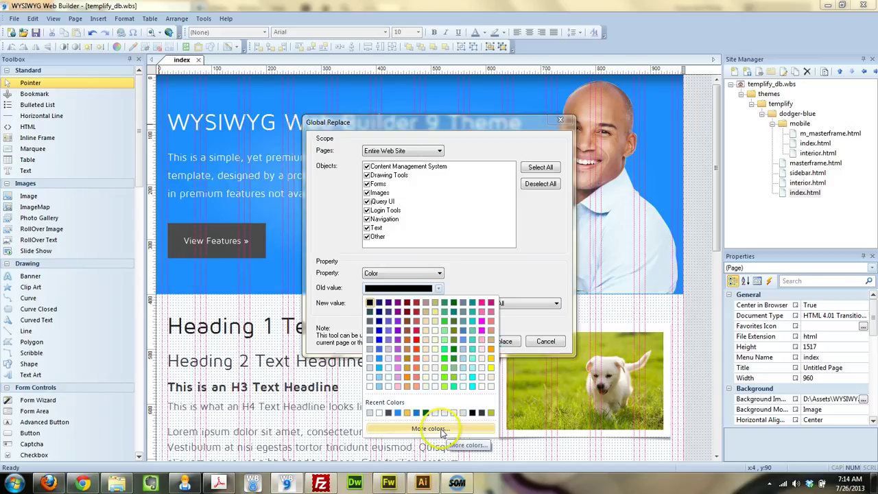
pyautogui.click(541, 260)
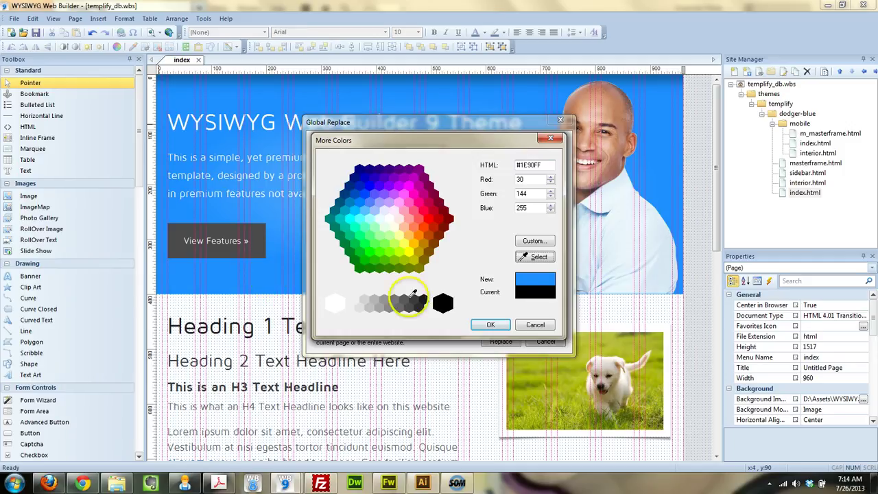
pyautogui.click(268, 278)
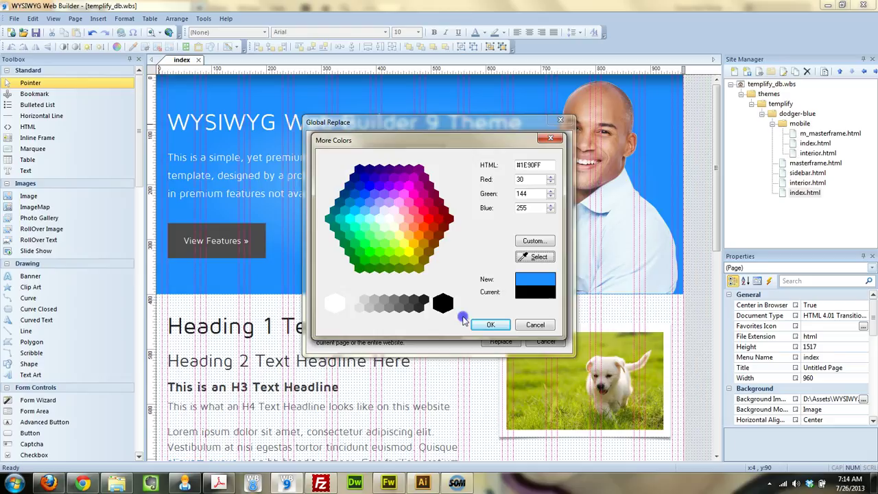
pyautogui.click(480, 324)
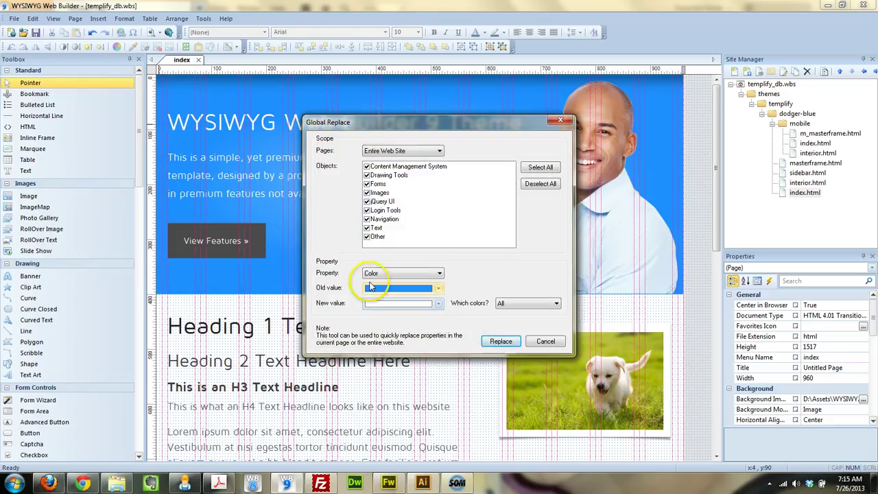
# Step: Sample green #85CF41 as the New value and run Replace across the site
pyautogui.click(391, 304)
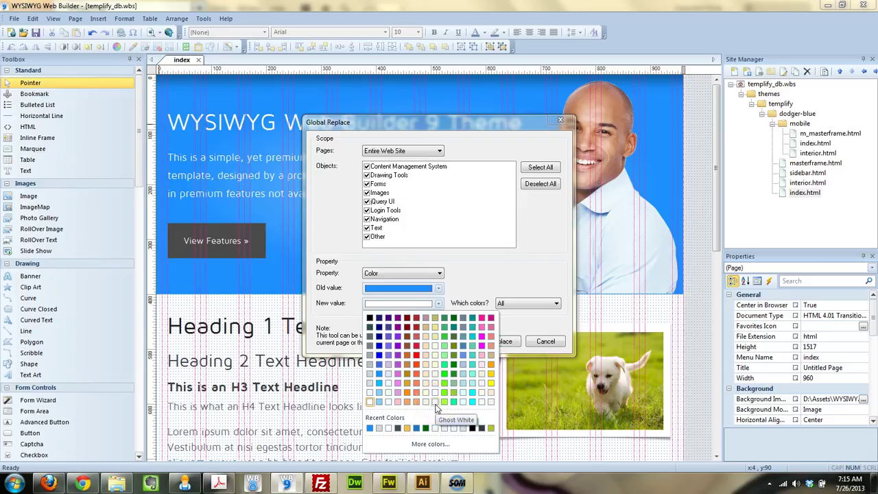
pyautogui.click(411, 444)
pyautogui.click(535, 257)
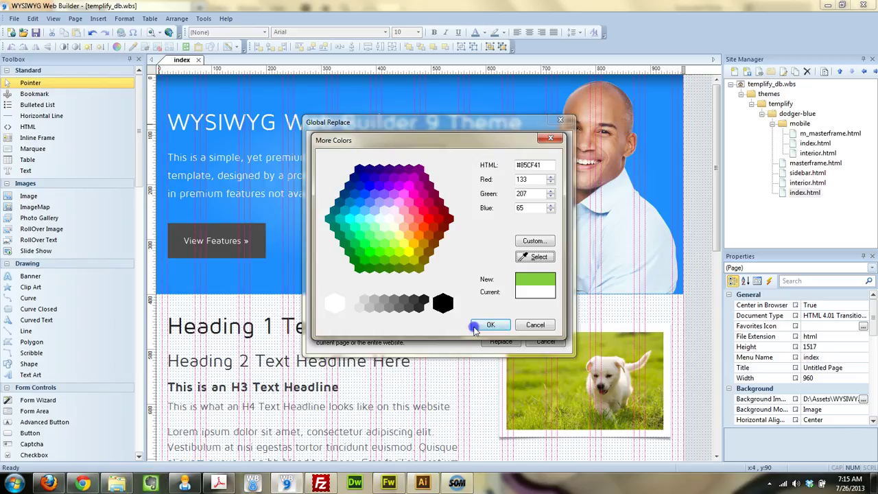
pyautogui.click(489, 324)
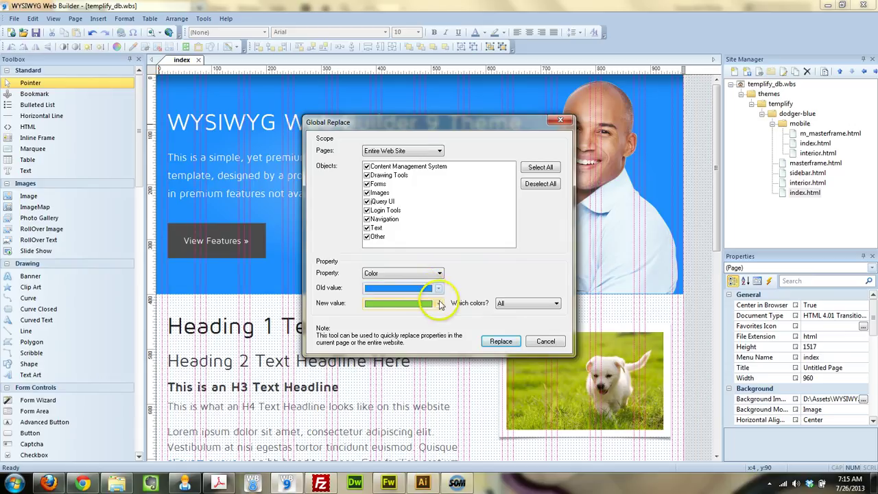
pyautogui.click(502, 341)
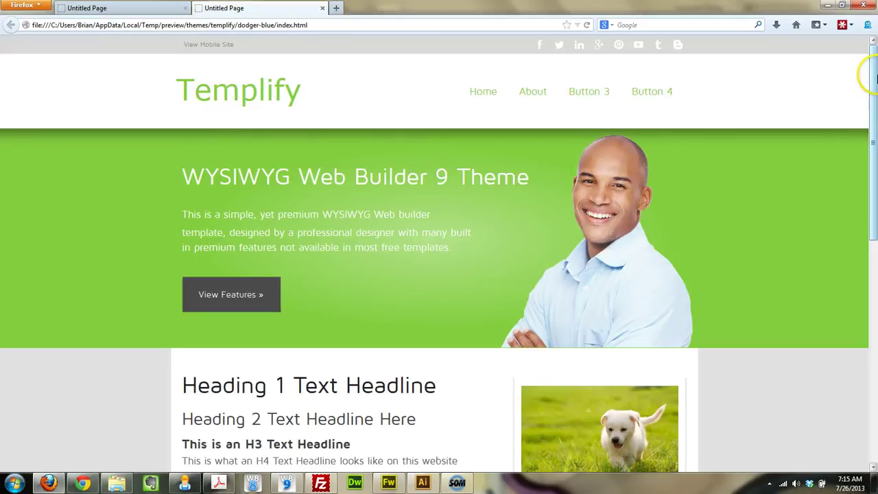
# Step: Scroll the green home page preview down to the banner and Rollover Button, then back up
pyautogui.moveTo(872, 79); pyautogui.dragTo(874, 273)
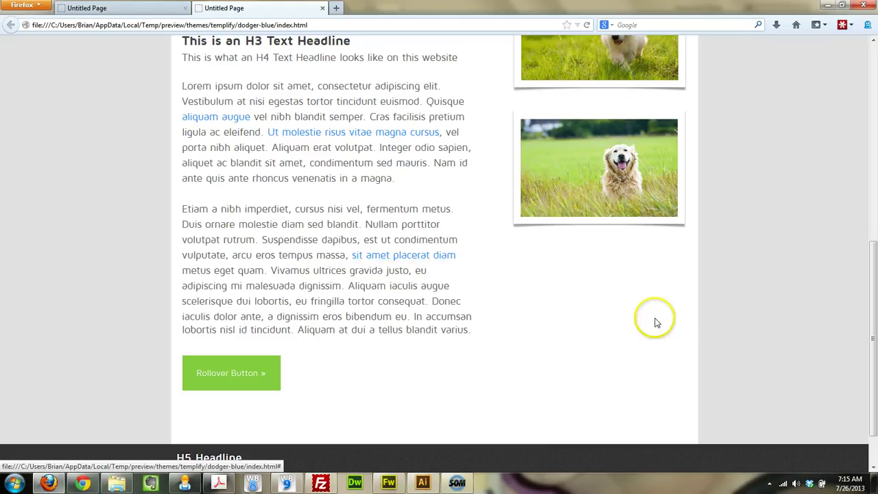
pyautogui.moveTo(875, 363); pyautogui.dragTo(873, 148)
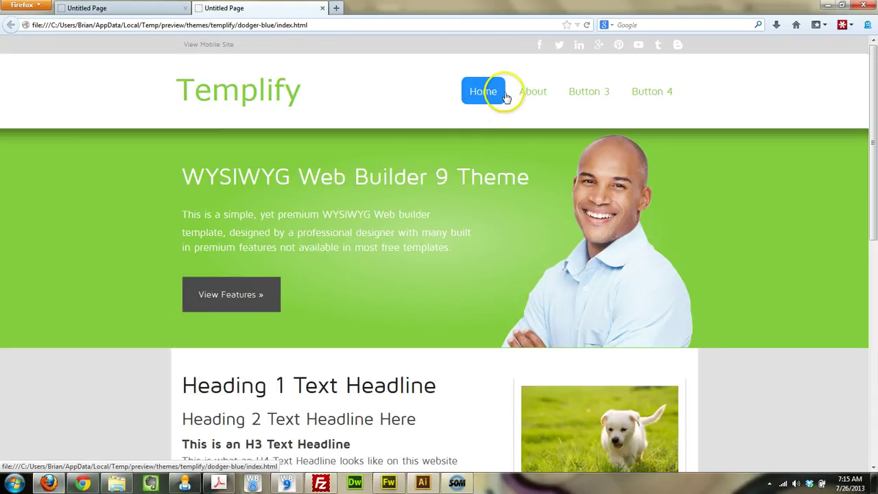
# Step: Open the About page preview, scroll to the sidebar More button, then return to the top
pyautogui.click(533, 100)
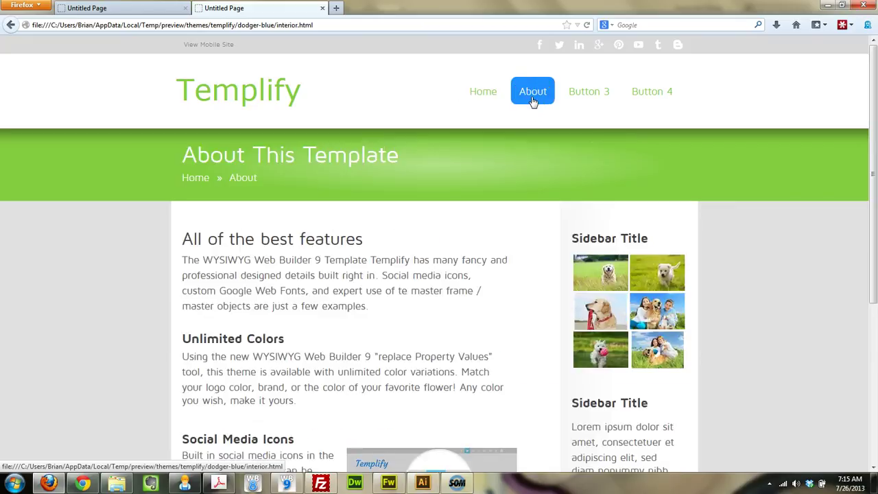
pyautogui.moveTo(874, 101); pyautogui.dragTo(874, 237)
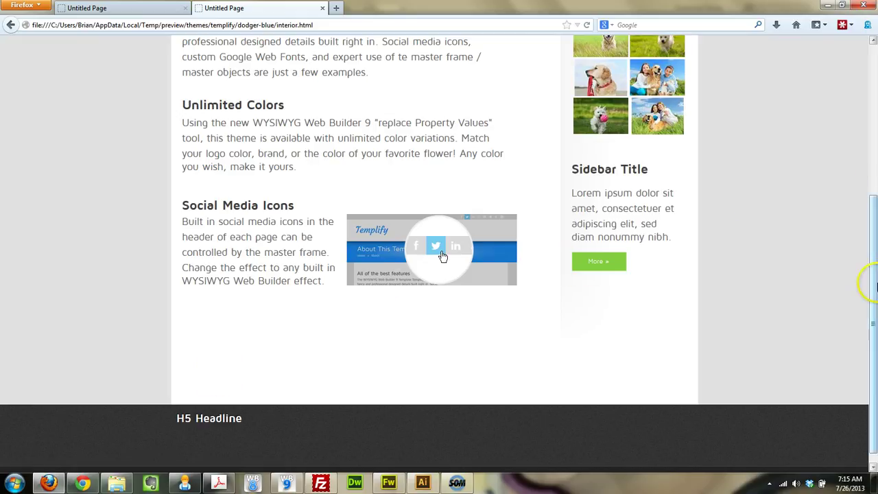
pyautogui.moveTo(873, 264); pyautogui.dragTo(875, 63)
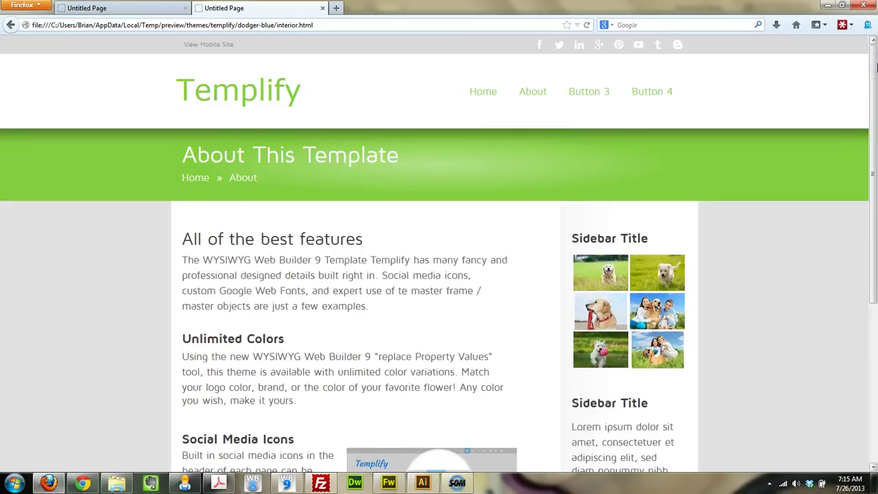